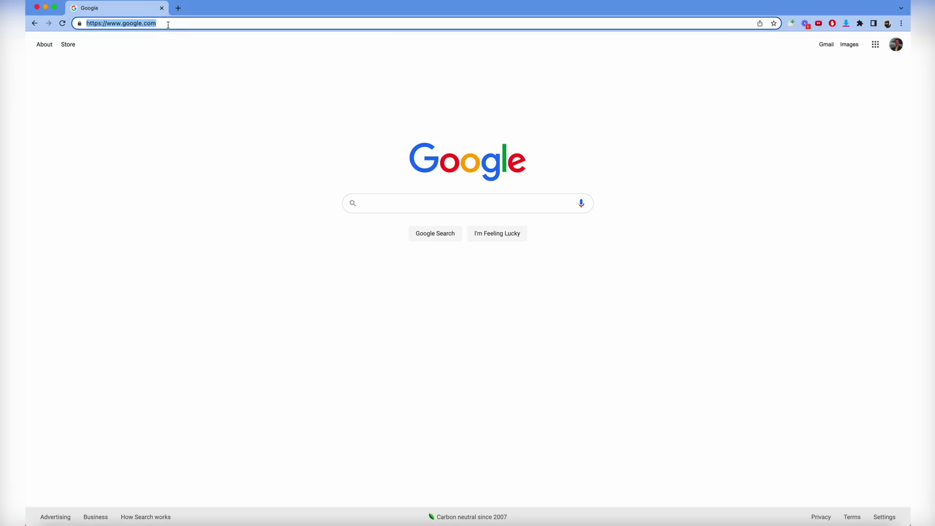
Step: Load fly-safe.dji.com, log in to the DJI account, and start the background certification application
text(https://fly-safe.dji.com/)
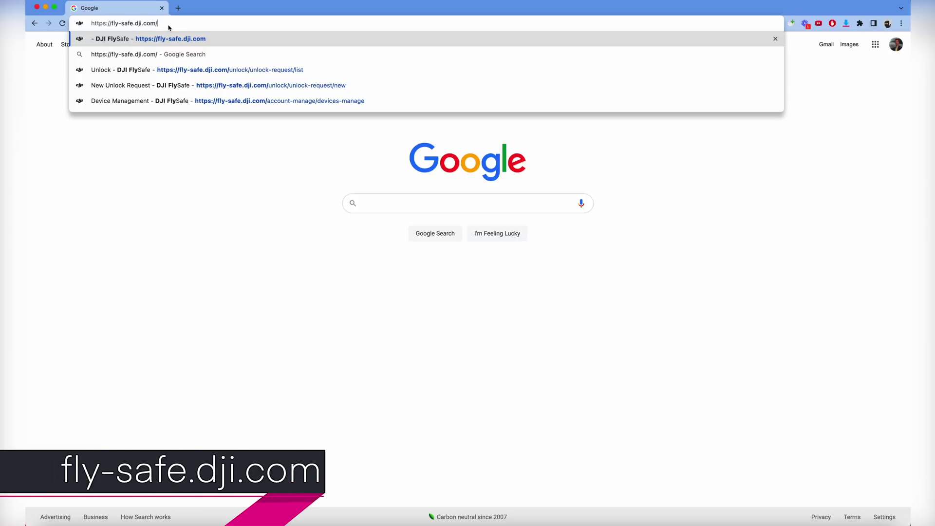
key(Return)
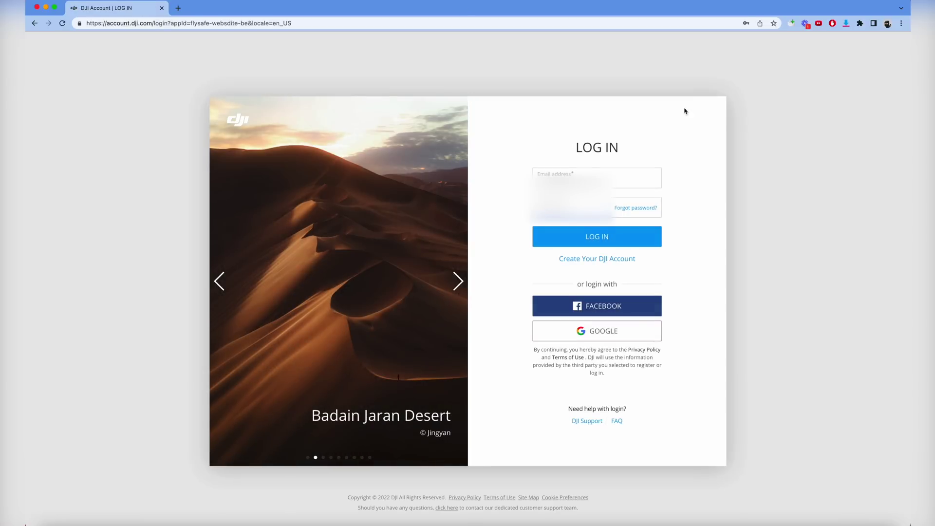
click(596, 245)
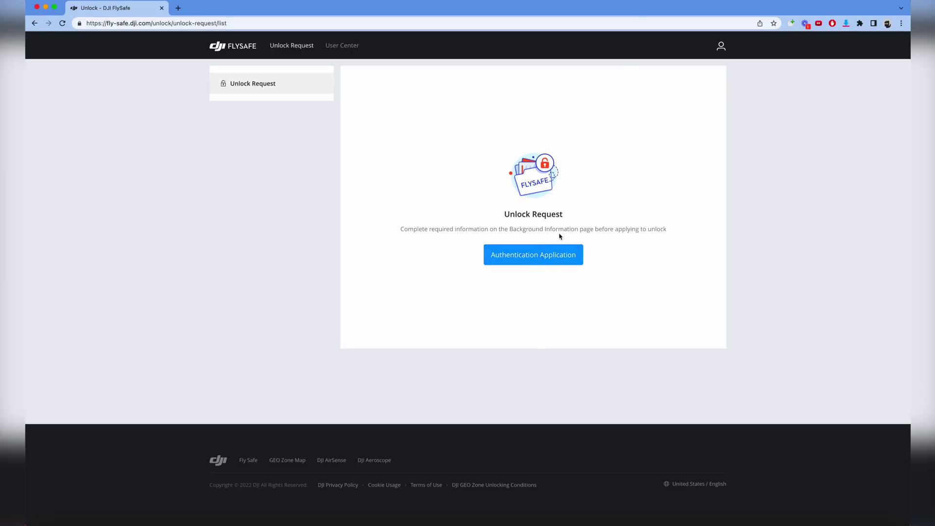
click(540, 259)
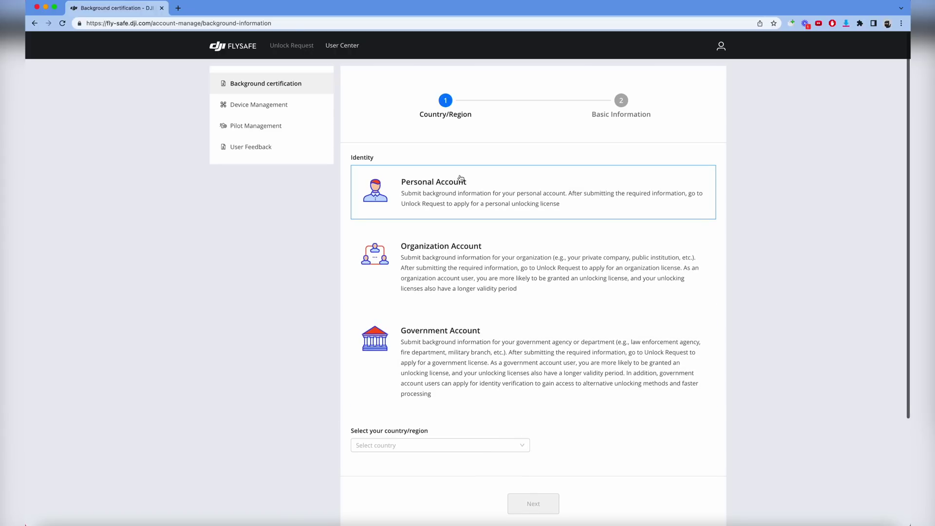
Step: Choose Organization Account with United States as the country and continue to Basic Information
click(472, 257)
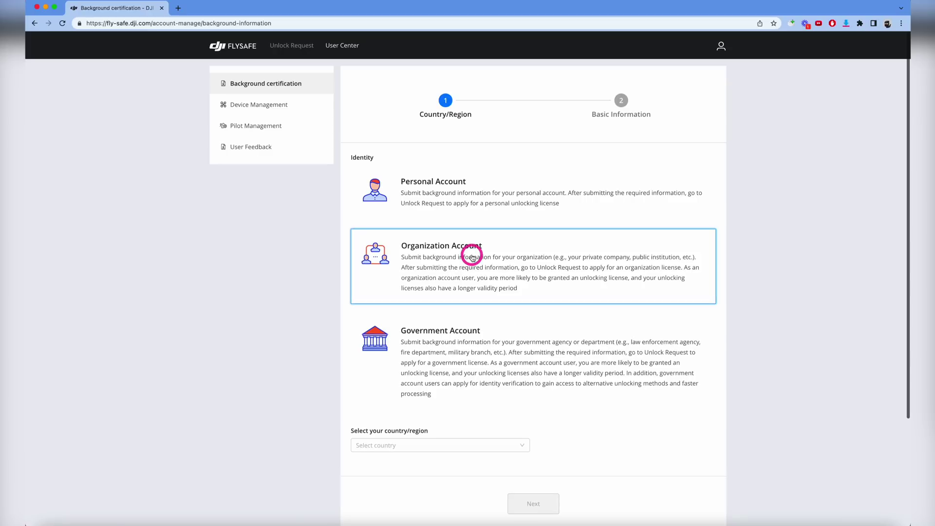
click(414, 443)
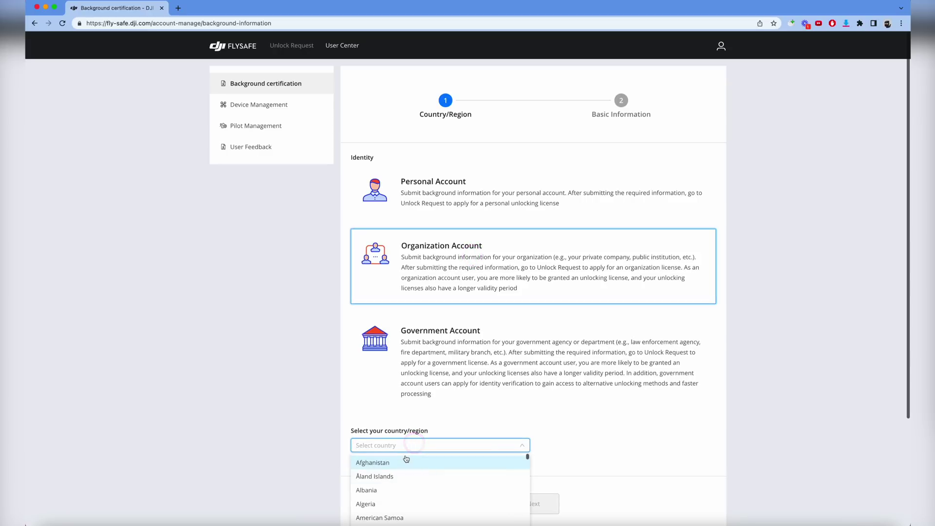
text(united)
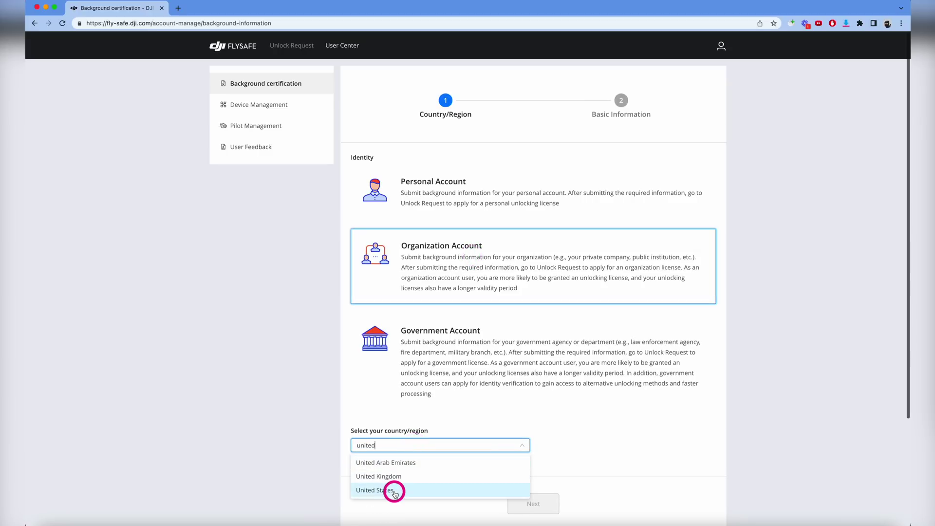
click(395, 491)
click(533, 504)
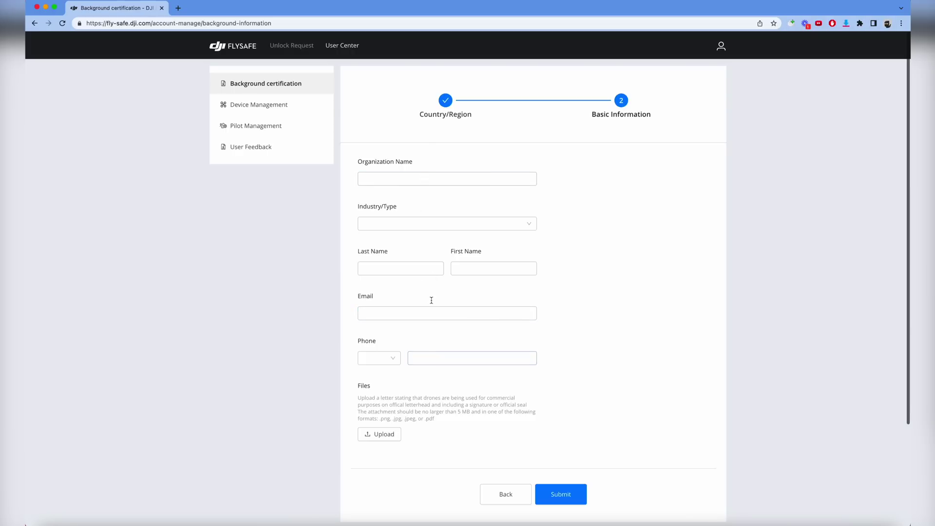
Step: Review the organization's Basic Information fields and Files requirement, then return to Country/Region
click(510, 274)
drag(359, 398, 534, 411)
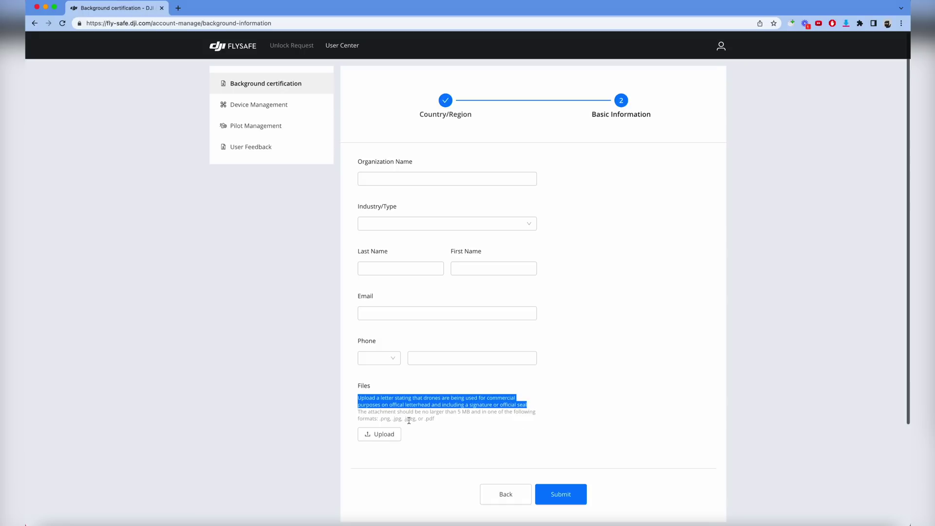
click(447, 424)
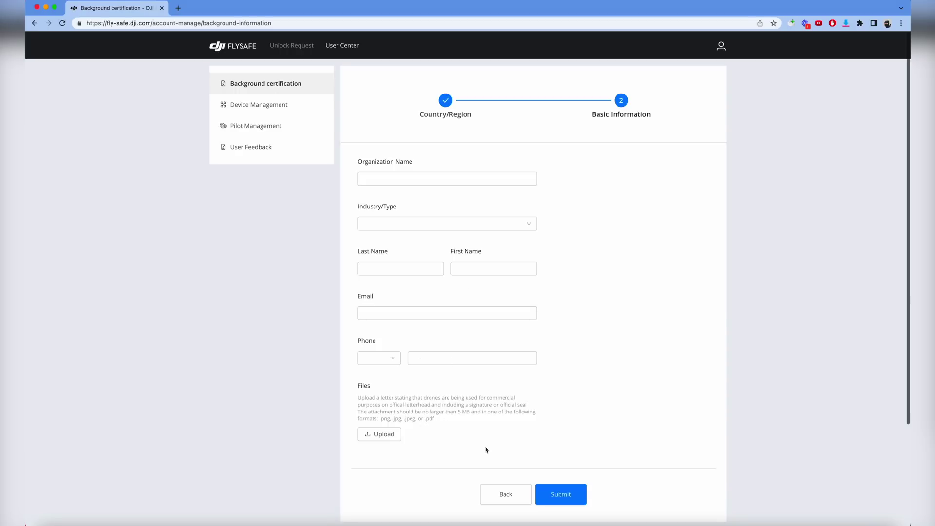
click(505, 494)
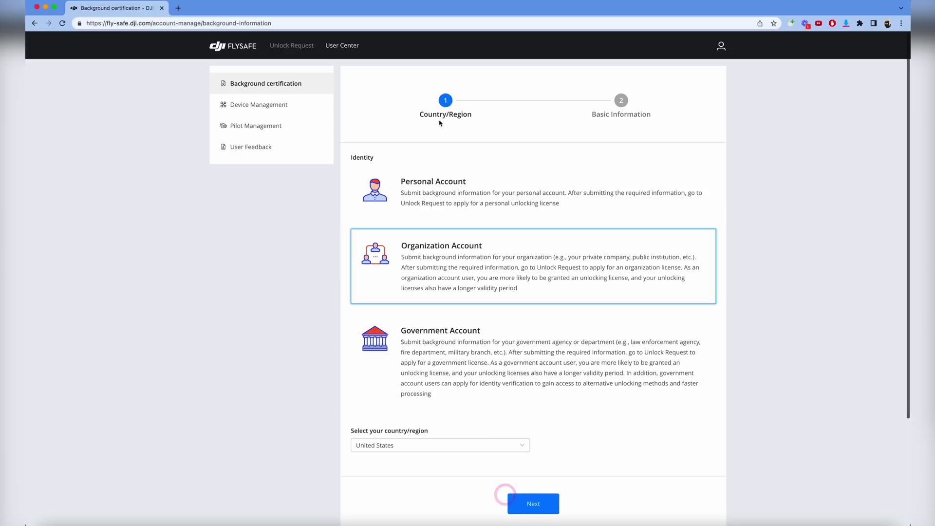
Step: Preview the Personal Account Basic Information form, then go back to Country/Region
click(430, 189)
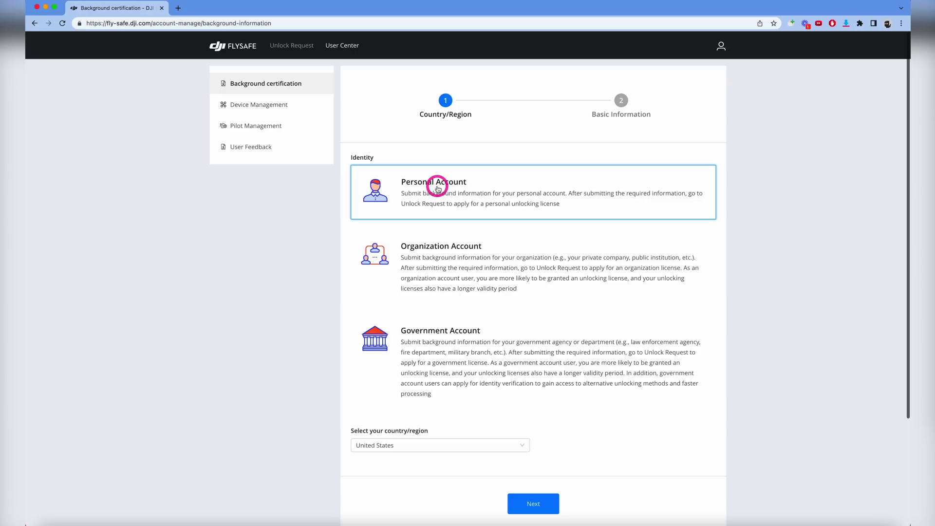
click(533, 502)
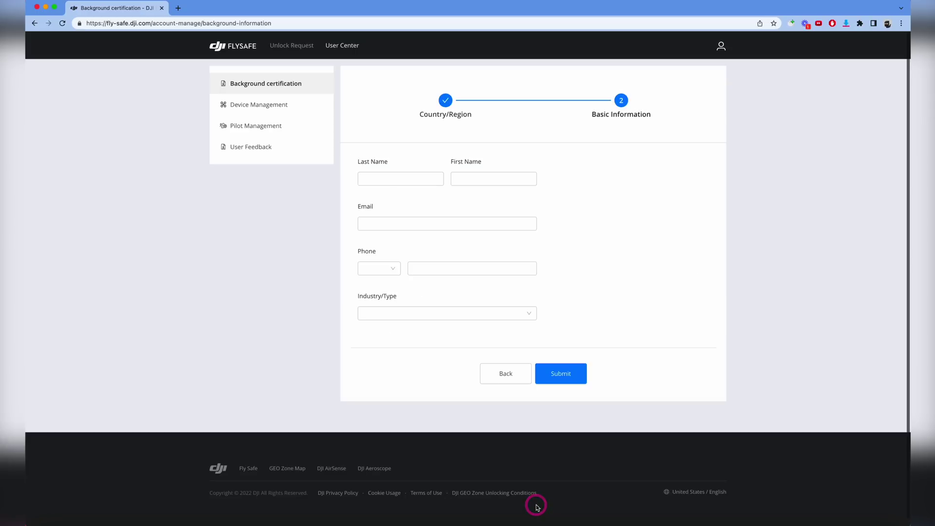
click(380, 183)
key(Tab)
click(500, 378)
Step: Preview the Government Account form, then continue to the Organization Account form
click(445, 335)
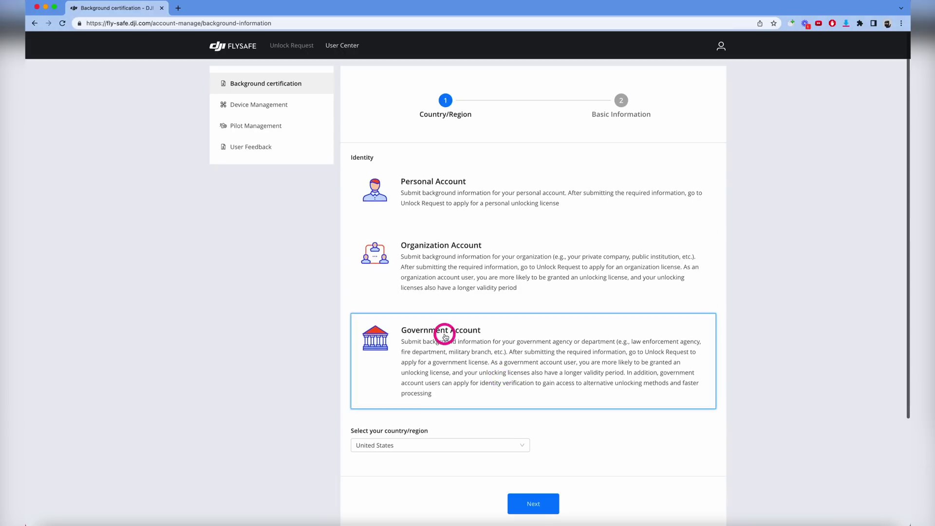
click(533, 512)
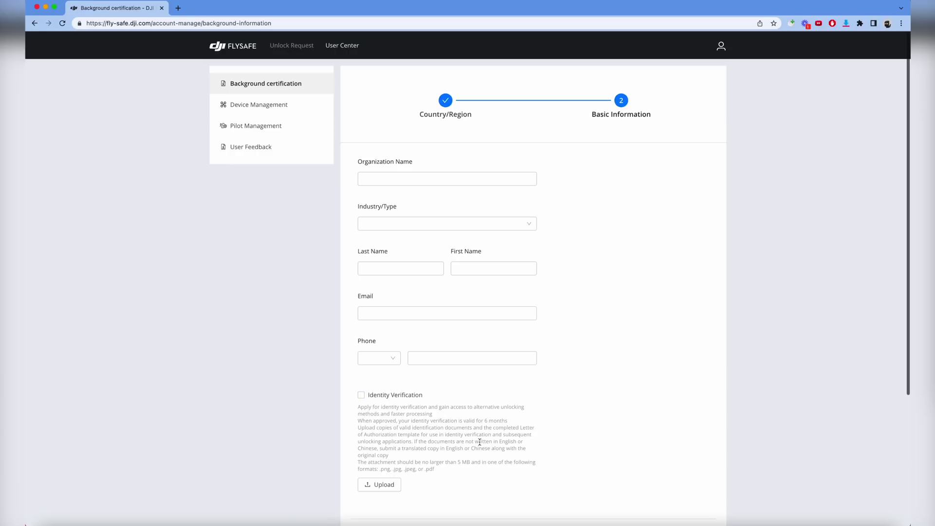
scroll(420, 424, down, 3)
click(515, 487)
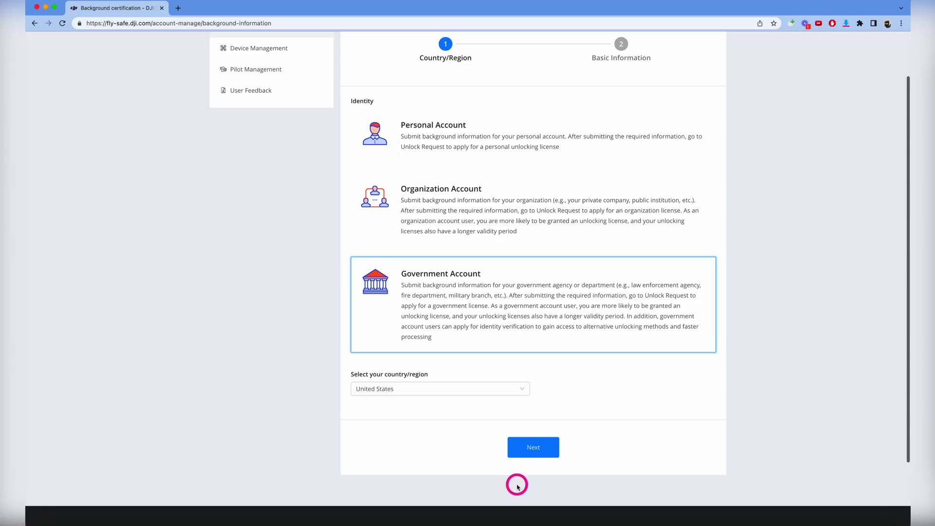
key(Return)
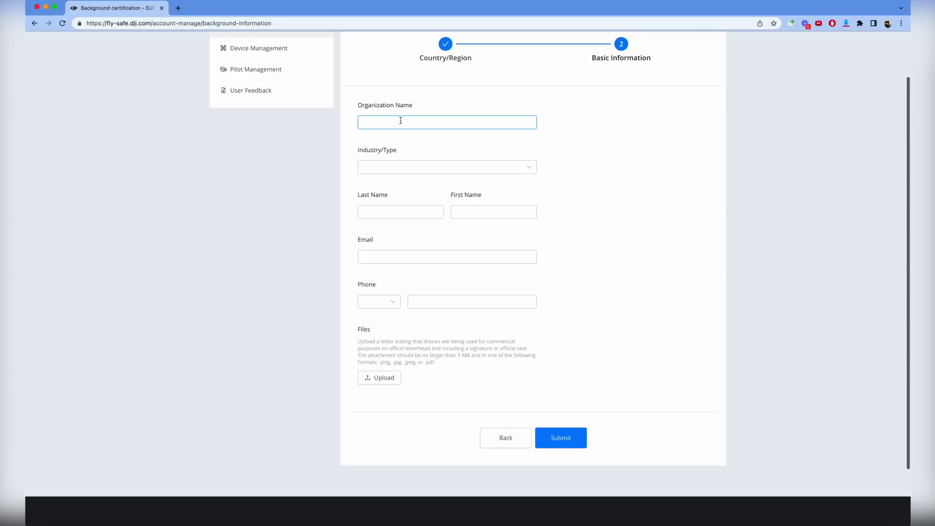
Step: Enter 'Pilot Institute', industry Education, the contact's names and e-mail, and attach DJI.pdf
click(393, 119)
text(Pilot Institute)
click(447, 167)
click(382, 258)
click(400, 212)
text(Reverd)
click(428, 234)
click(448, 257)
text(greg)
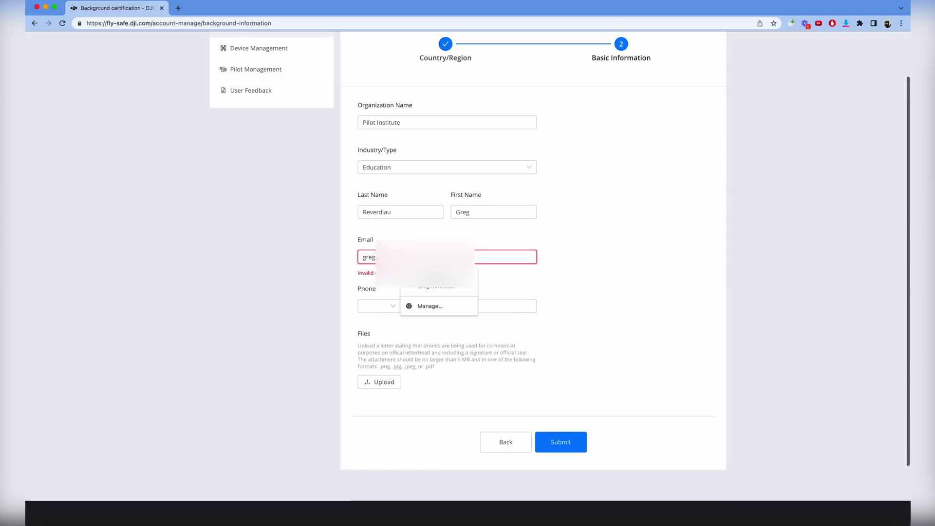
click(378, 306)
Step: Submit the certification after verifying the phone with the SMS code, then go to Device Management
click(561, 442)
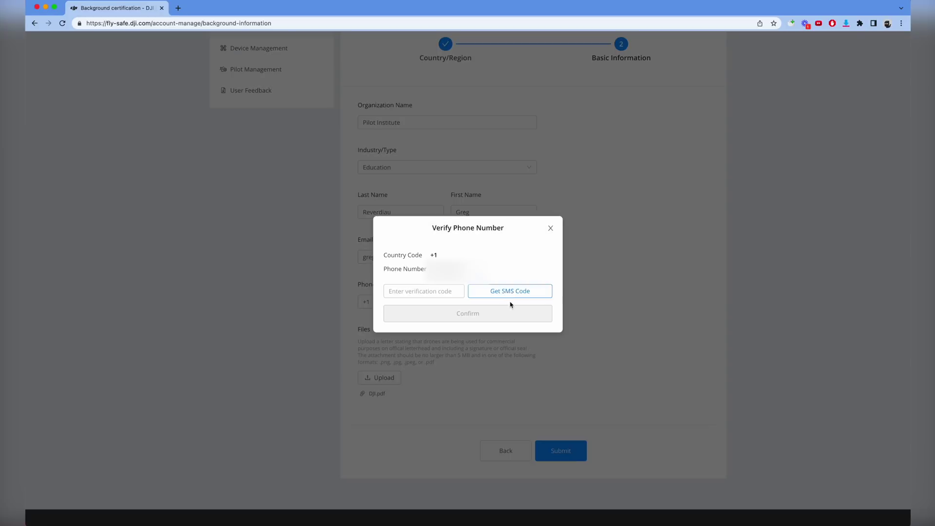
click(506, 293)
click(433, 290)
click(490, 314)
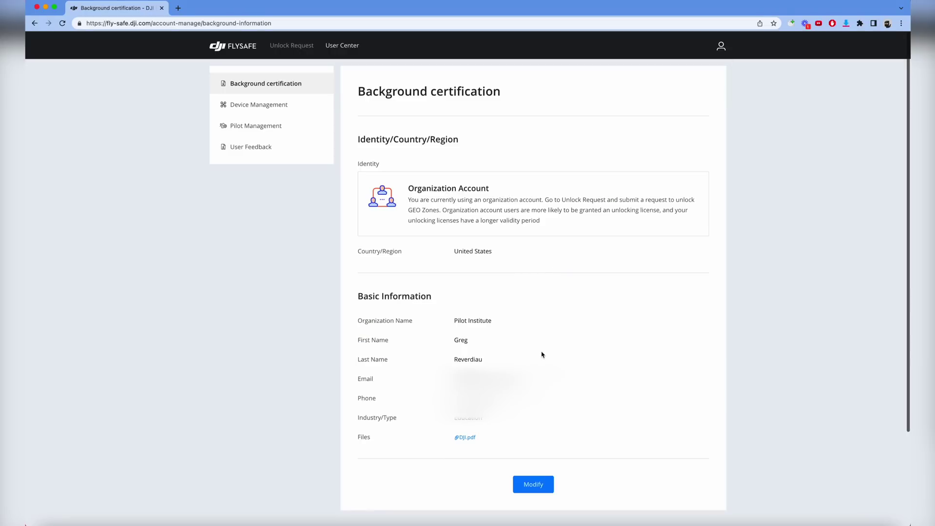
scroll(487, 251, down, 2)
scroll(486, 249, up, 2)
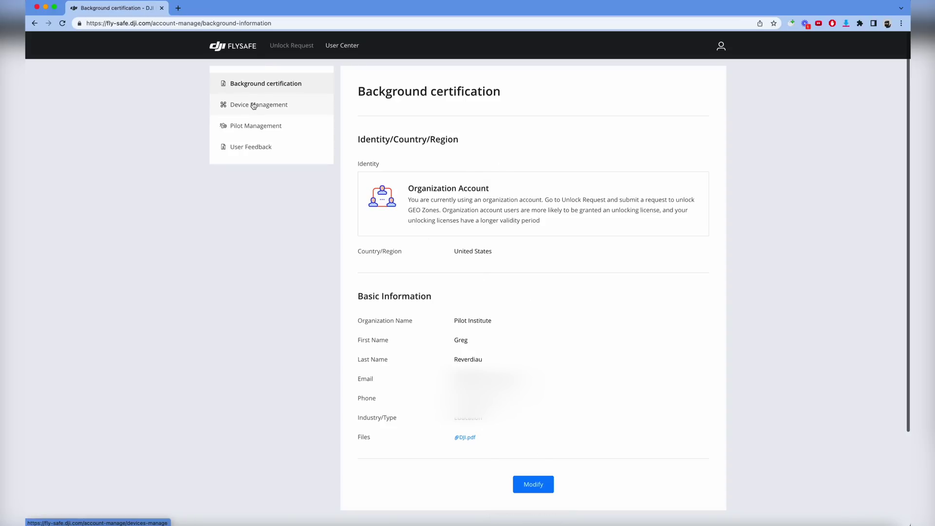
click(253, 106)
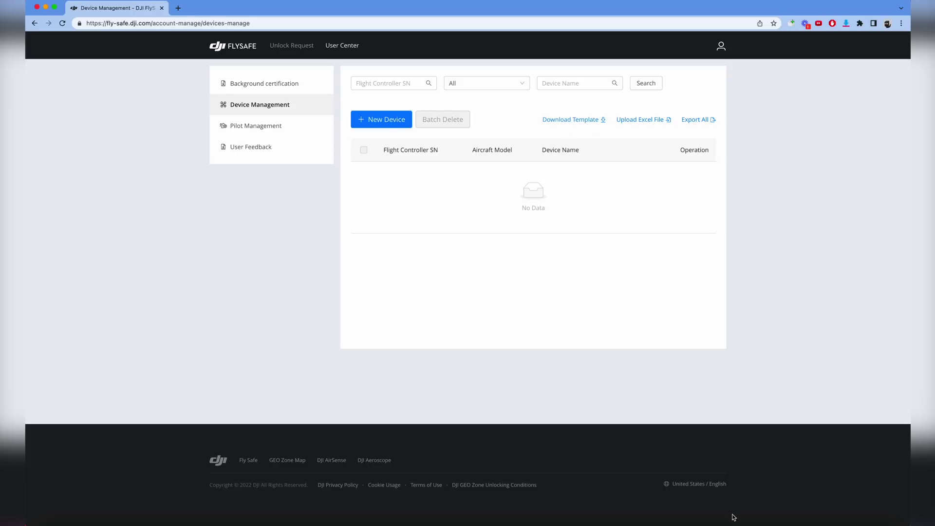
click(692, 517)
click(432, 162)
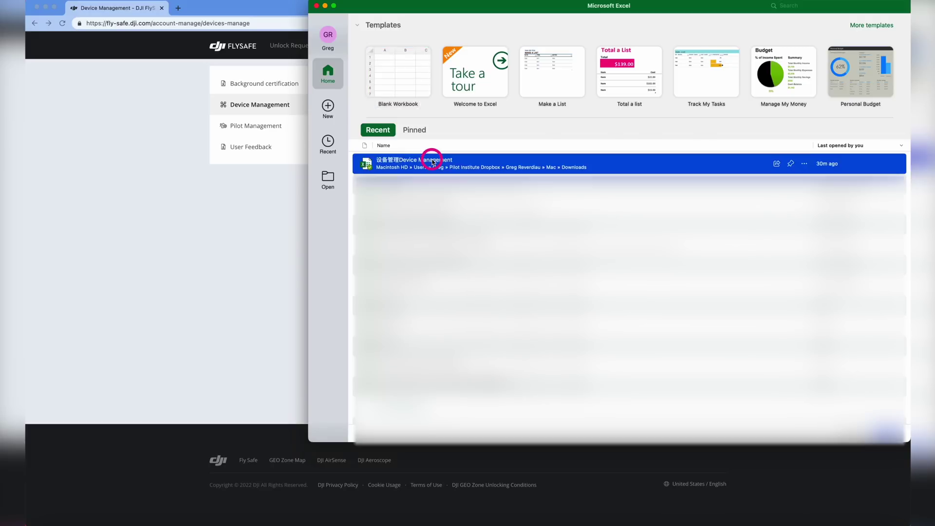
double_click(433, 163)
click(76, 88)
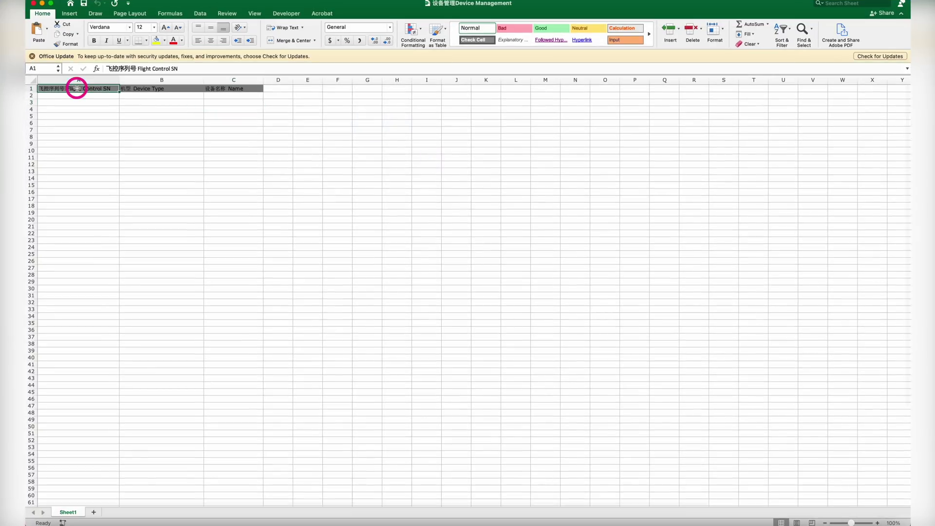
click(167, 89)
click(244, 90)
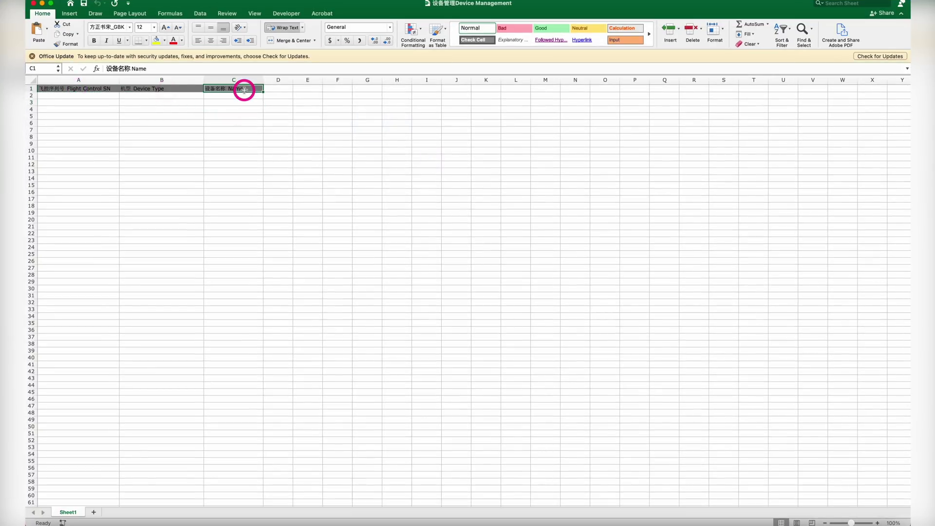
click(33, 3)
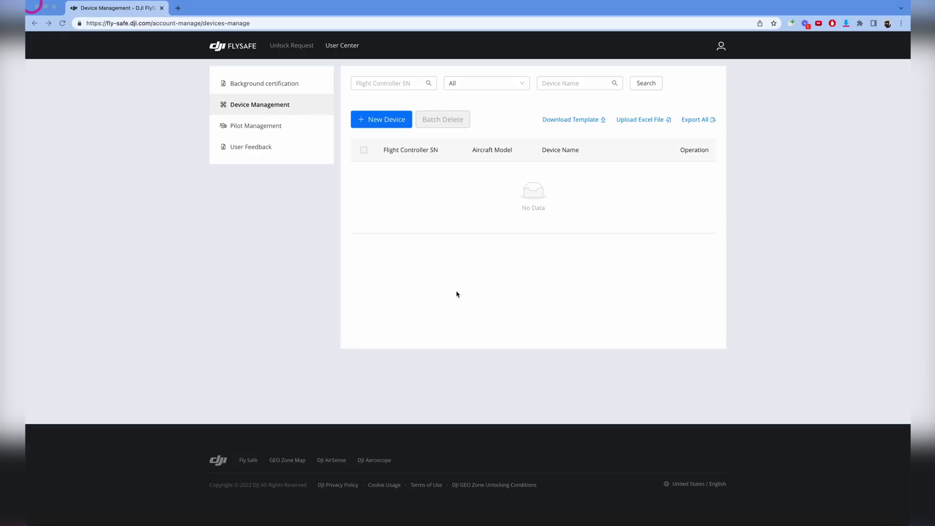
click(445, 188)
Step: Register a DJI Mini 3 Pro by its flight controller serial as Mini 3, then open Pilot Management
click(379, 119)
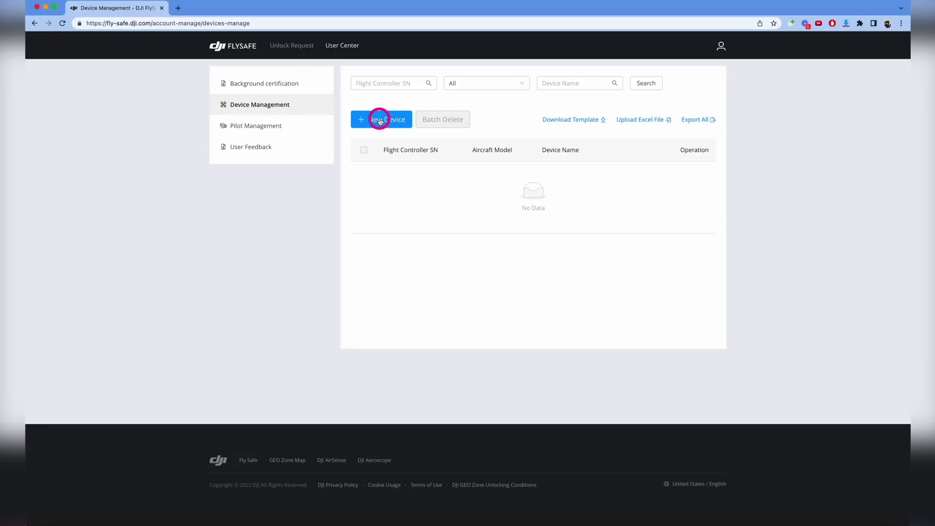
click(394, 243)
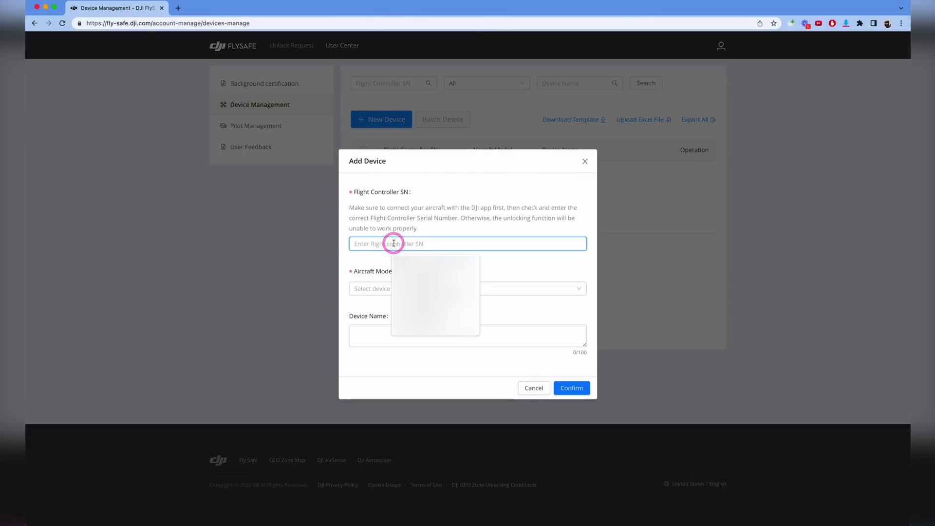
key(super+v)
click(395, 288)
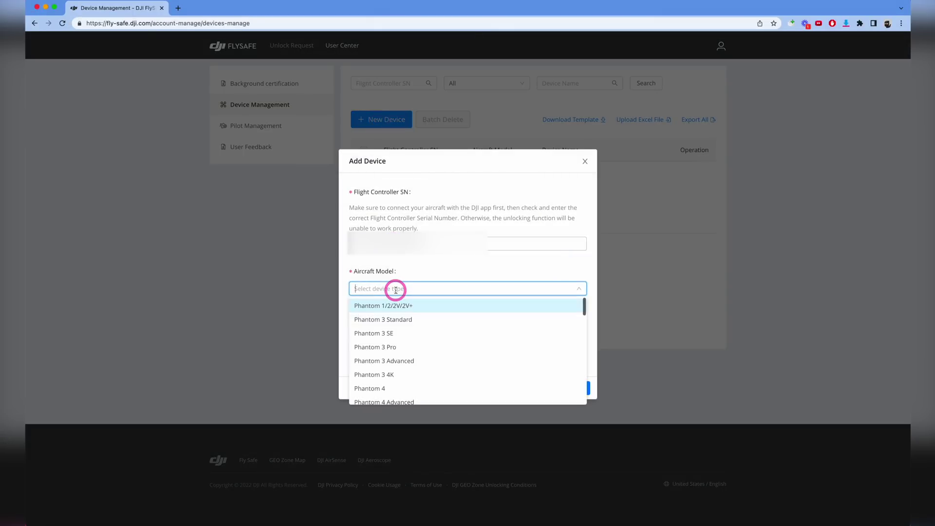
text(mini 3)
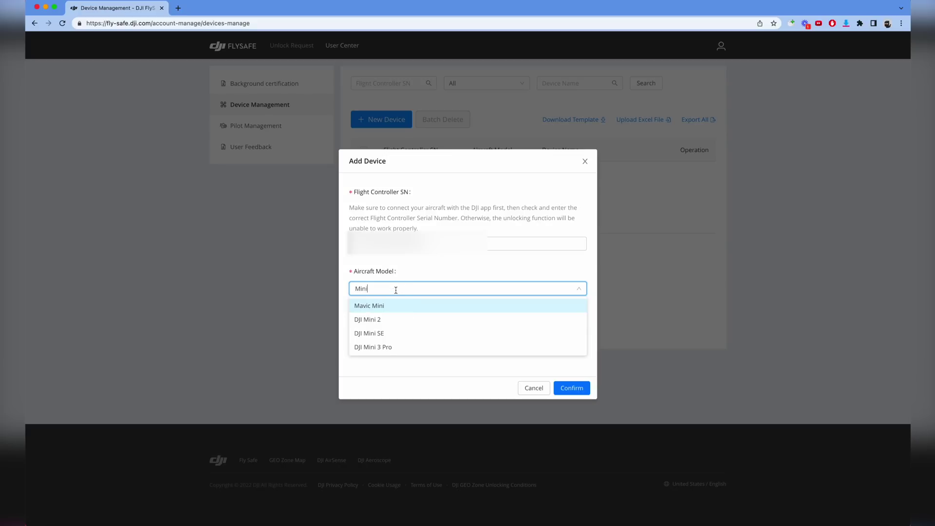
click(393, 306)
click(383, 331)
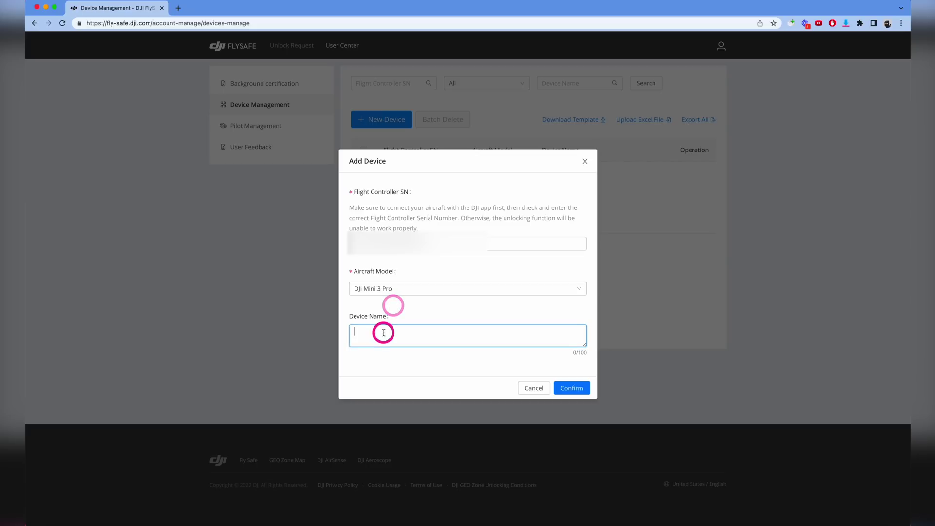
text(Mini 4)
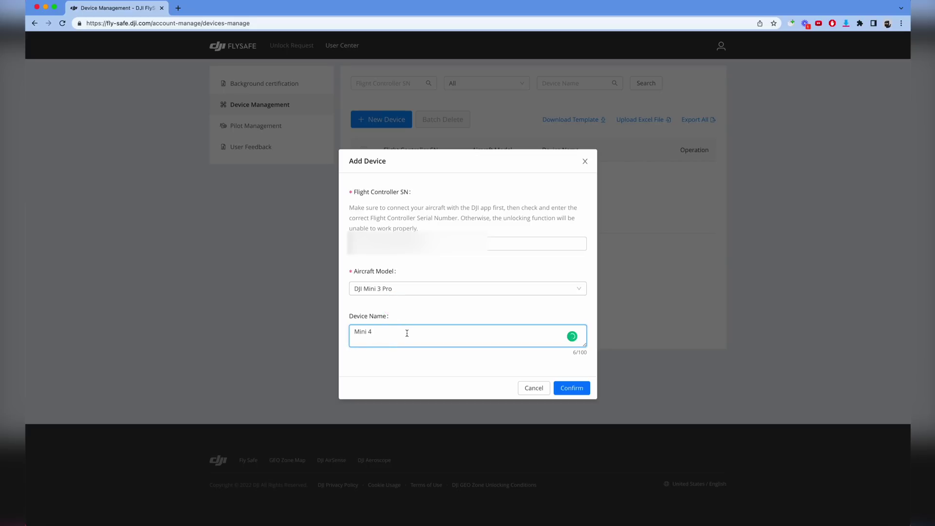
click(572, 387)
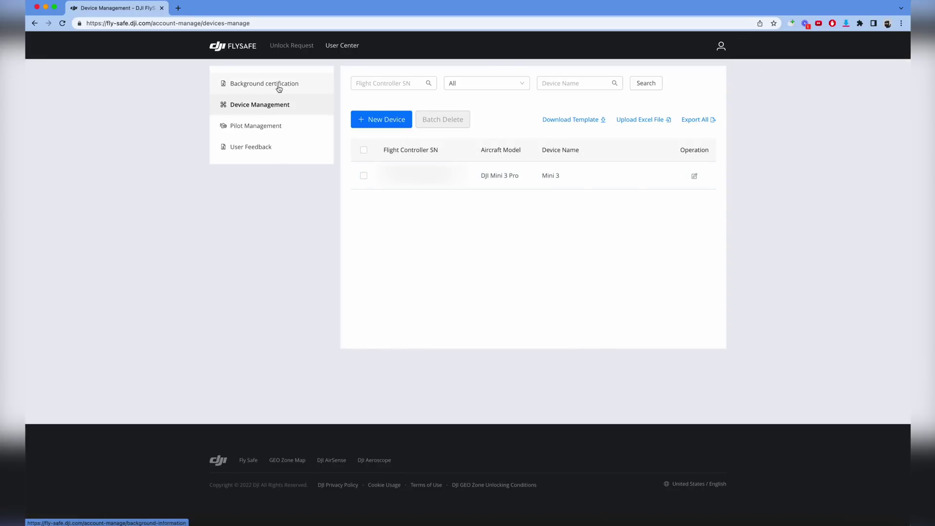
click(274, 126)
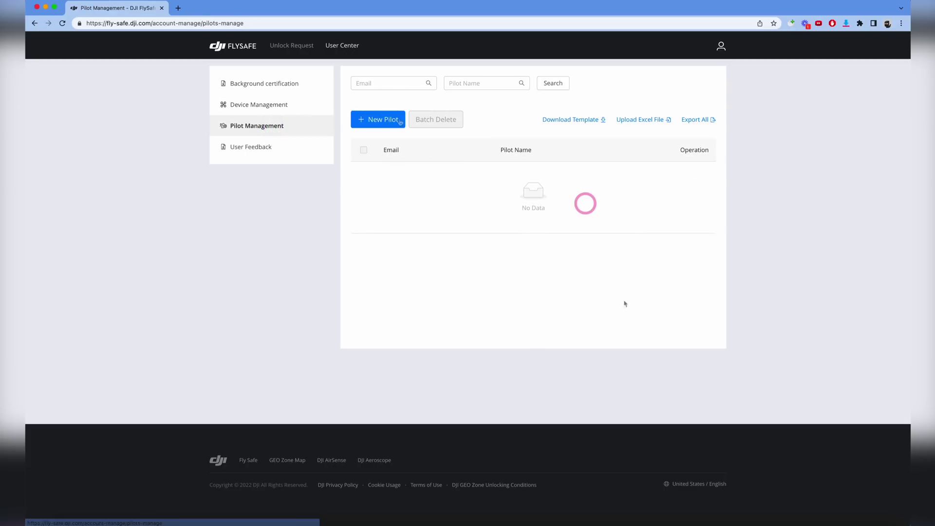
Step: Add a pilot with your full name, check the device list, then open the Unlock Request page
click(384, 122)
click(467, 296)
text(Greg Reverdiau)
click(571, 349)
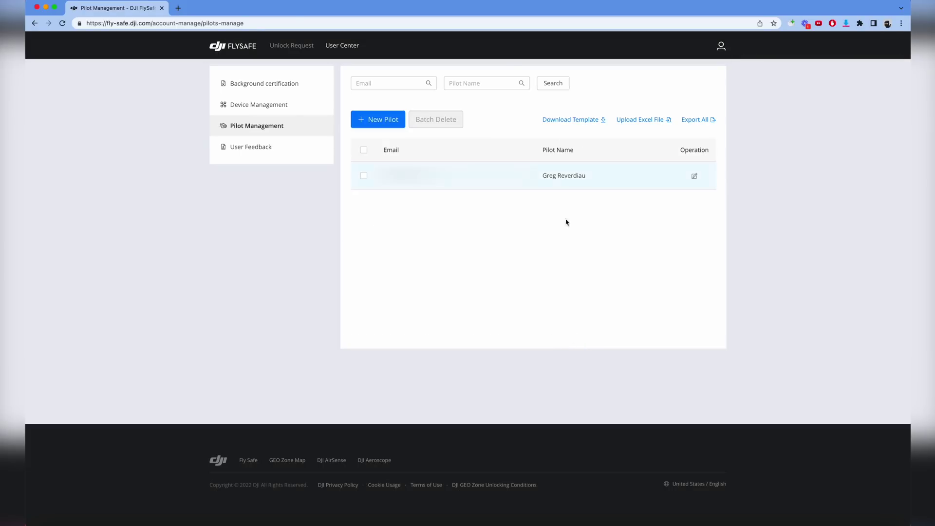
click(262, 102)
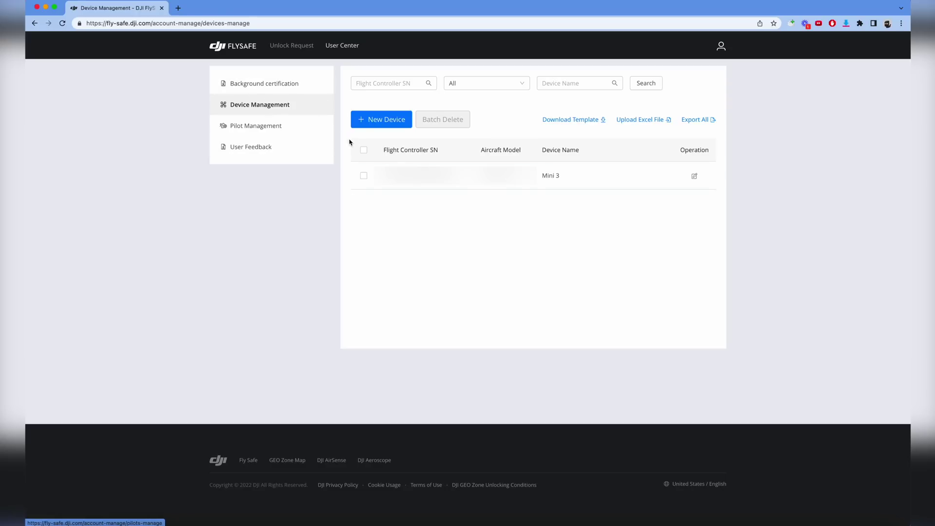
click(288, 49)
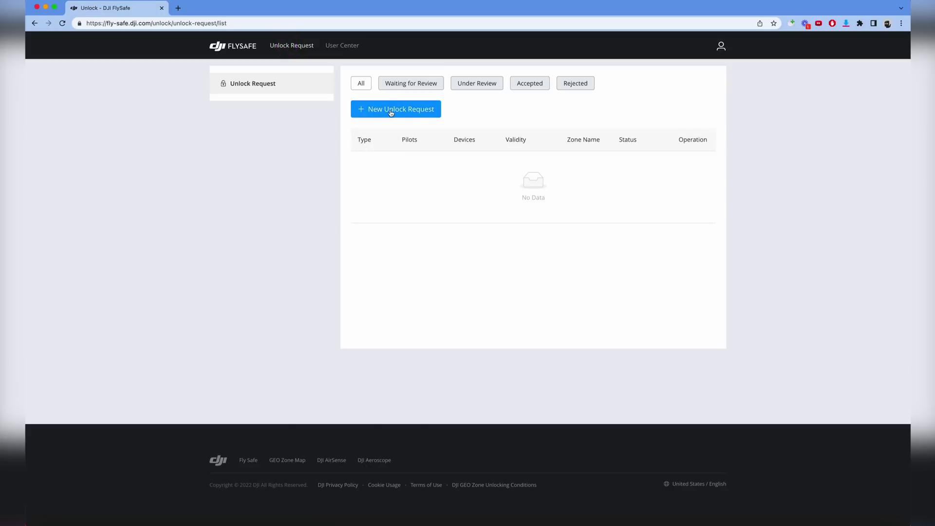
Step: Accept the unlocking notice and start a Zone Unlocking request at its Basic Information form
click(426, 114)
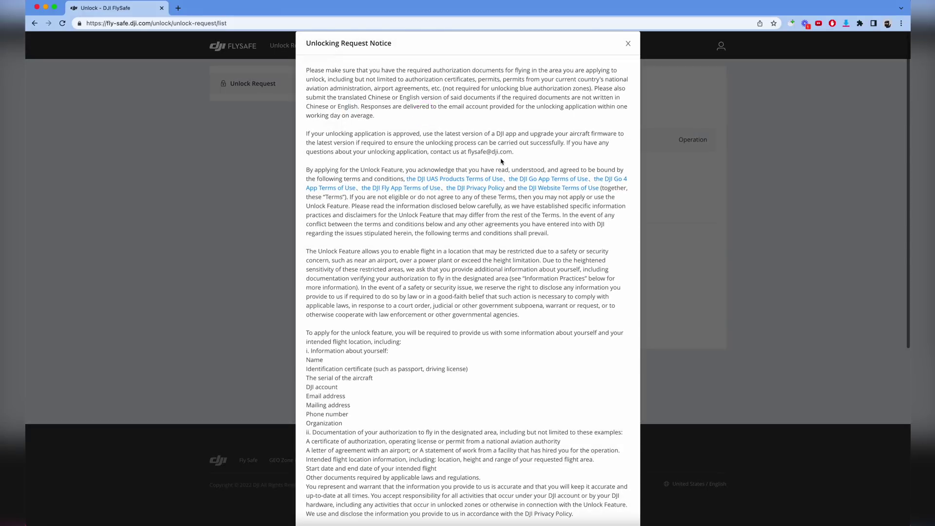
scroll(501, 161, down, 15)
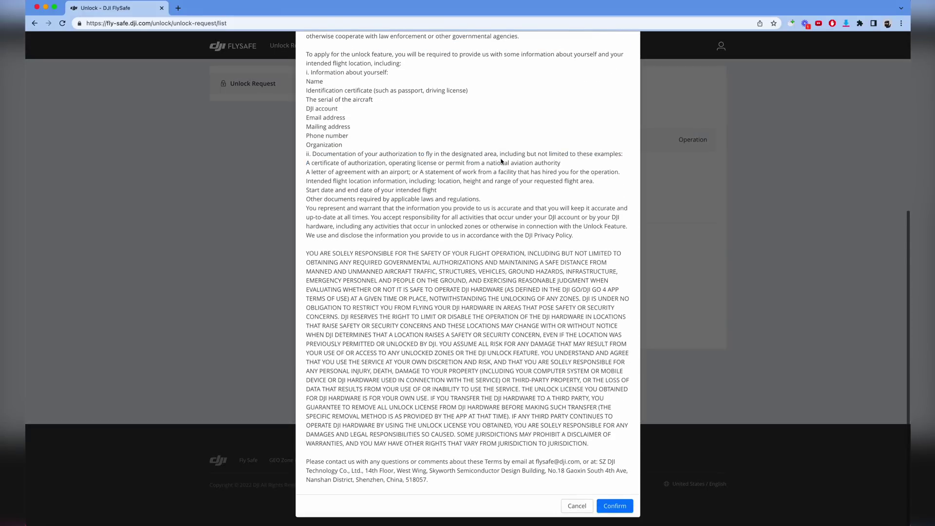
click(617, 505)
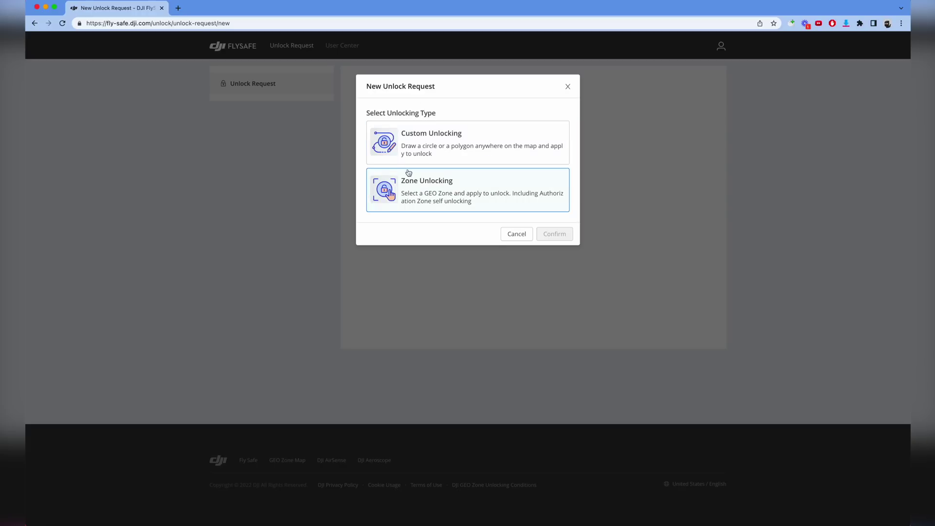
click(461, 202)
click(555, 234)
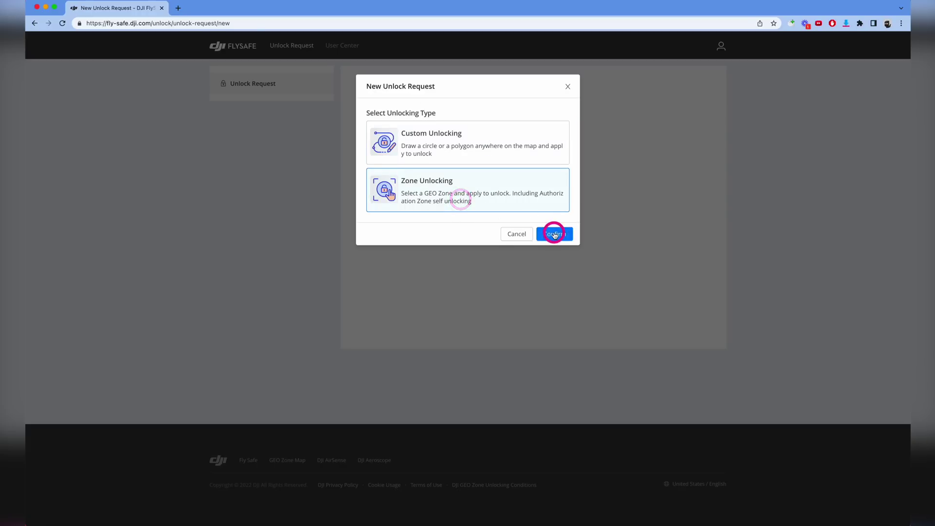
scroll(489, 176, down, 1)
click(435, 311)
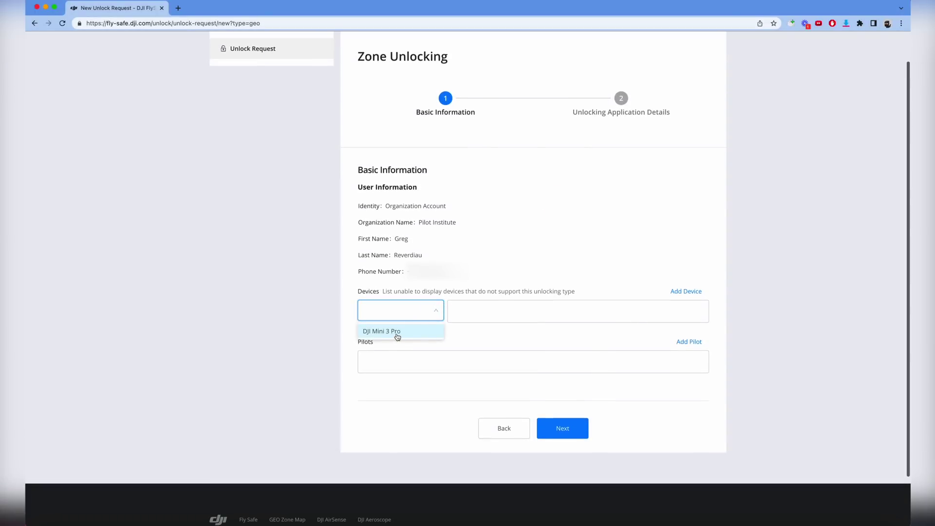
Step: Add the registered Mini 3 (DJI Mini 3 Pro) and your pilot to the zone unlock request
click(398, 333)
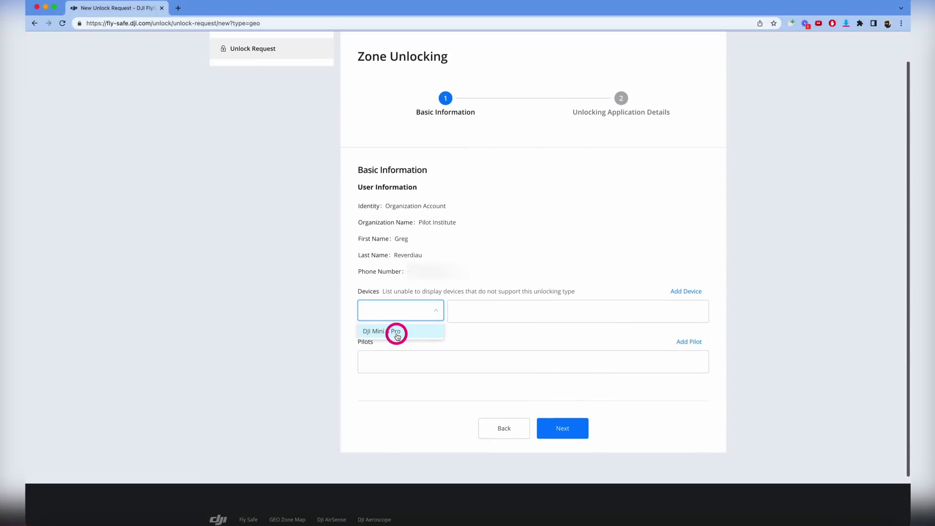
click(468, 311)
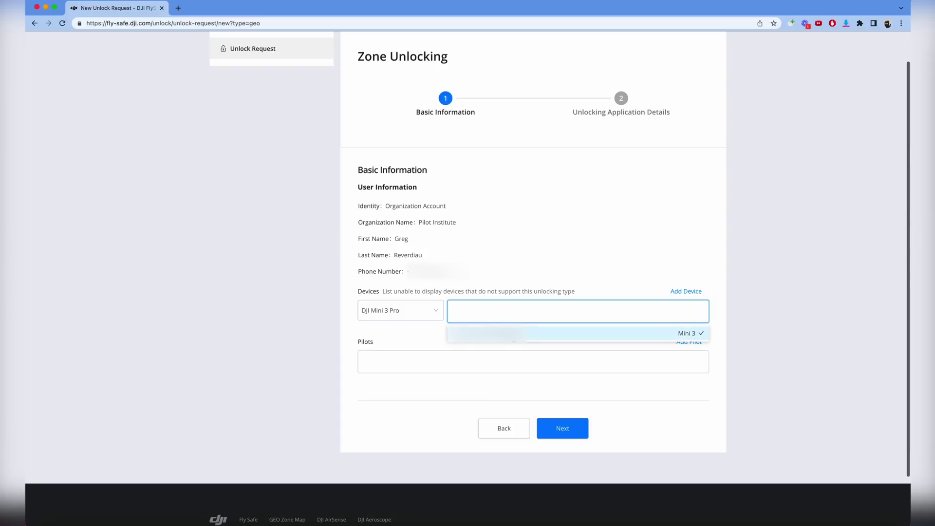
click(510, 334)
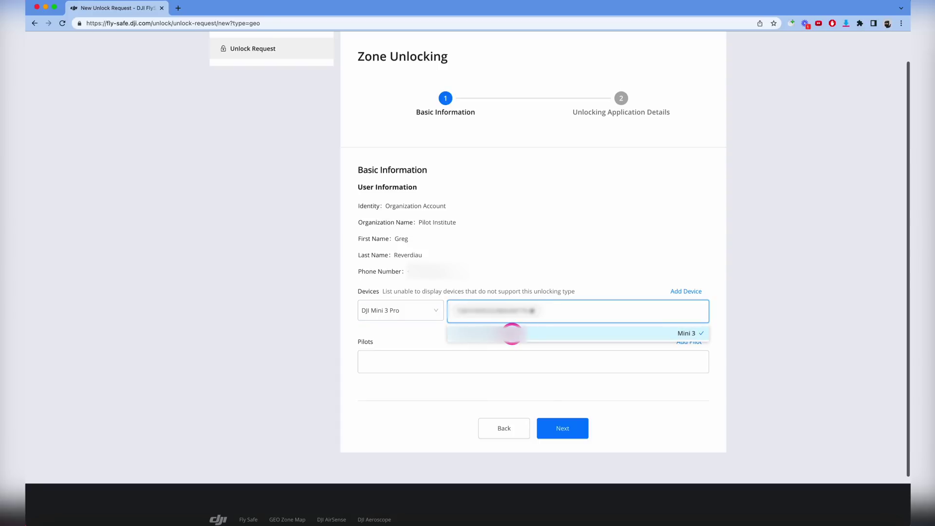
click(588, 269)
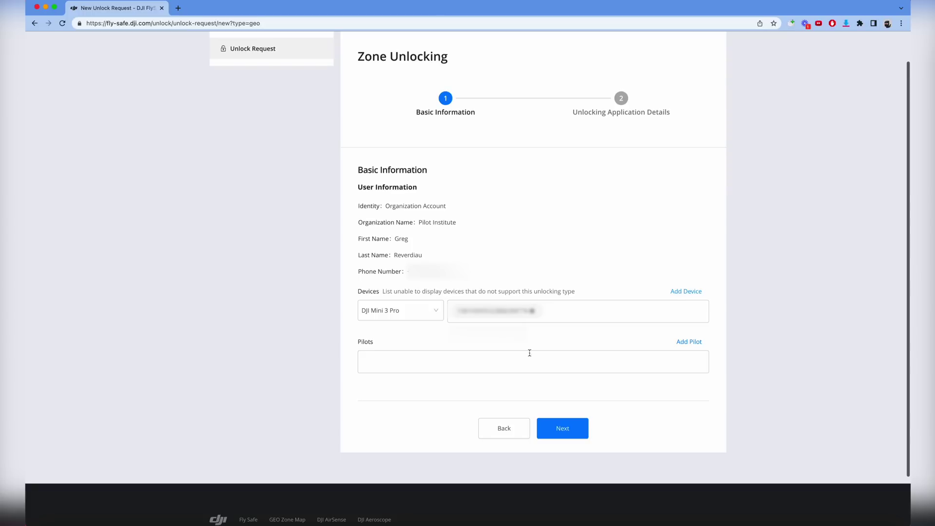
click(417, 366)
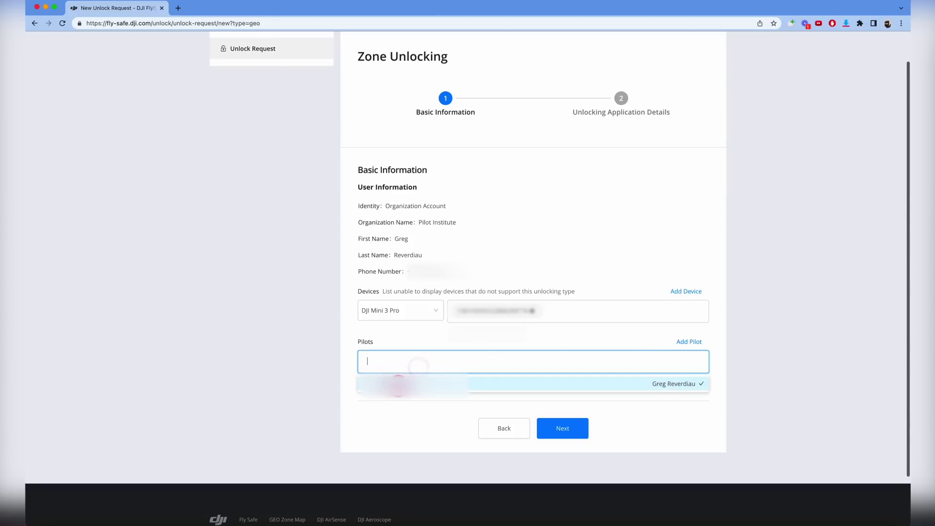
click(398, 384)
click(569, 336)
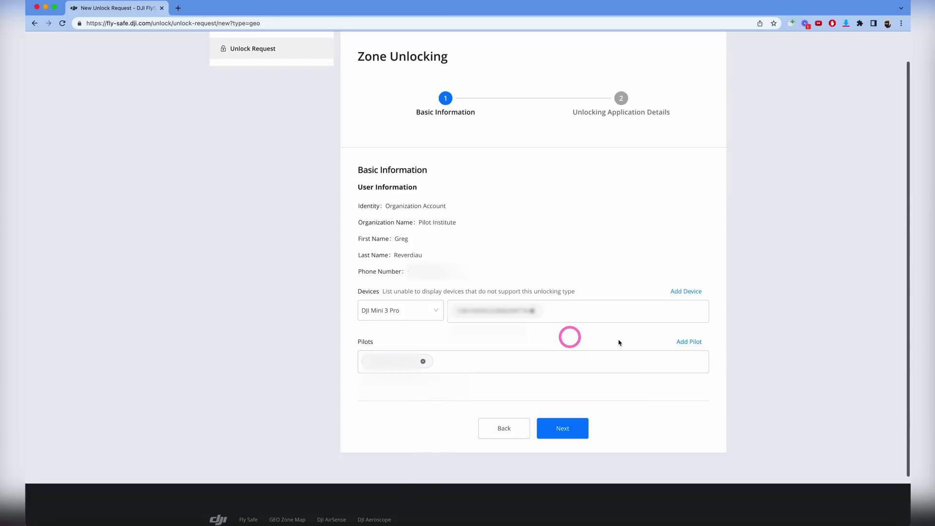
Step: Continue to Unlocking Application Details and search the map for Prescott, Arizona
click(567, 434)
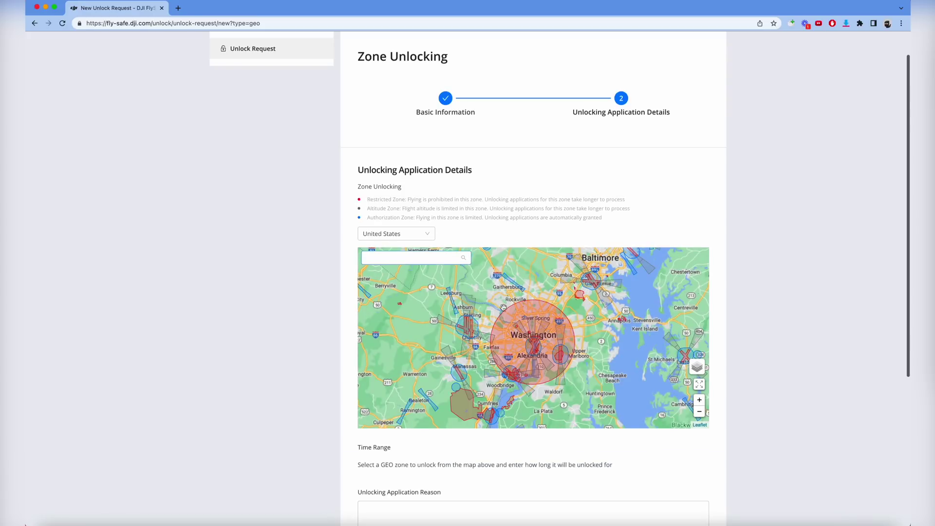
click(532, 341)
click(372, 259)
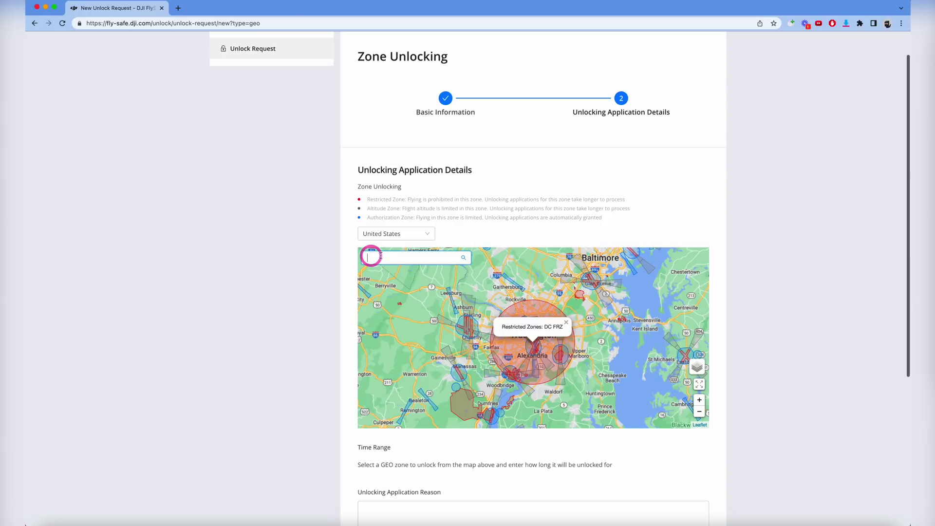
text(kp)
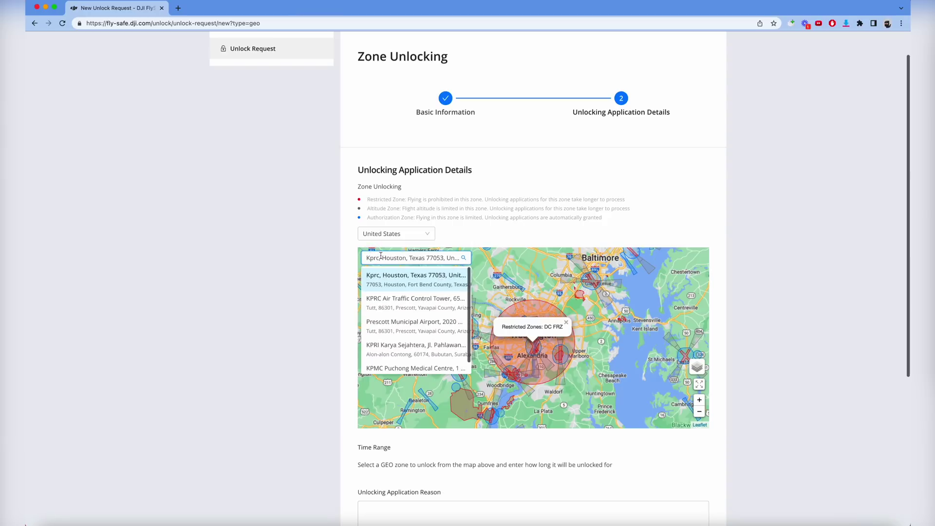
click(384, 274)
click(393, 254)
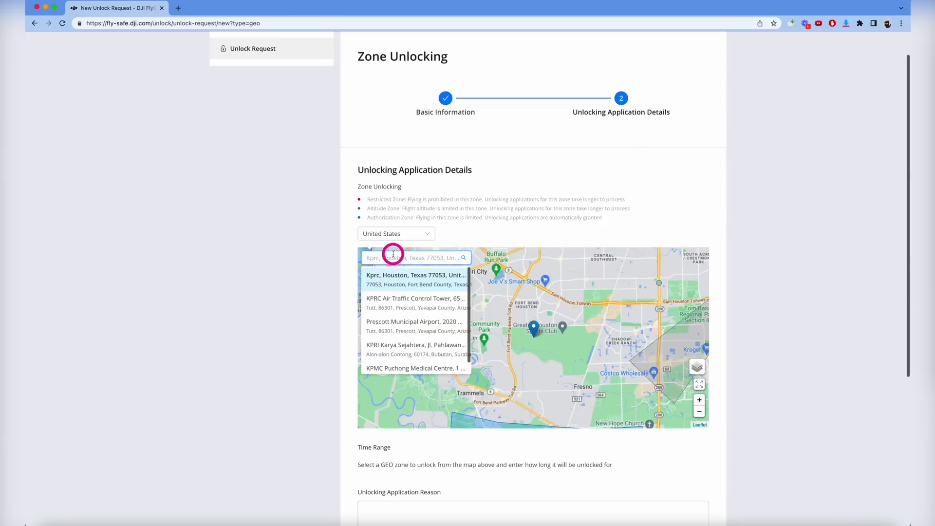
text(prescott)
click(412, 277)
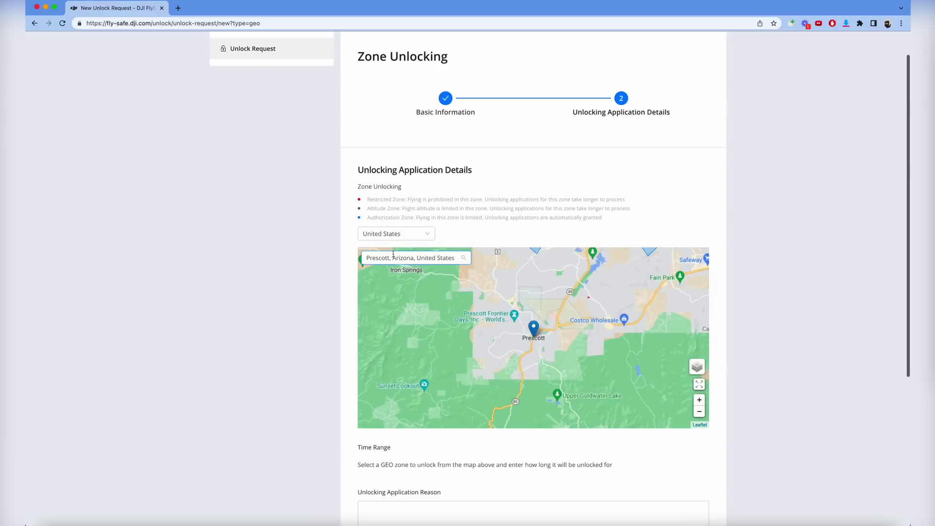
Step: Select the Prescott Rgnl - Ernest A Love Fld airport authorization zone on the map
scroll(541, 376, down, 1)
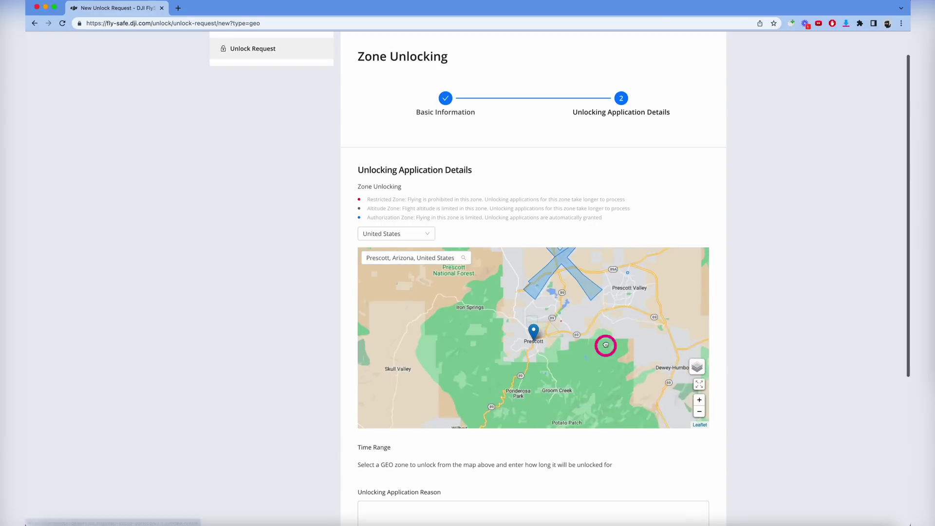
drag(562, 267, 562, 313)
click(563, 313)
click(563, 311)
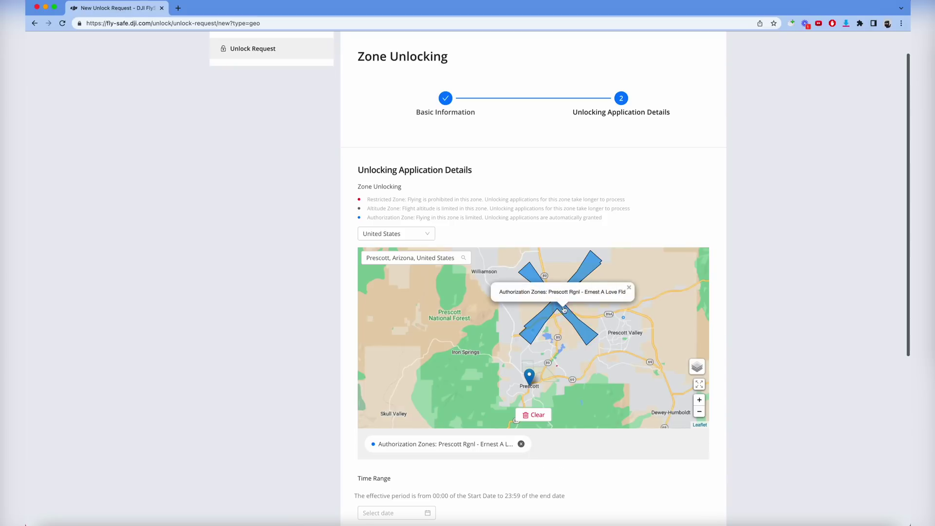
click(546, 314)
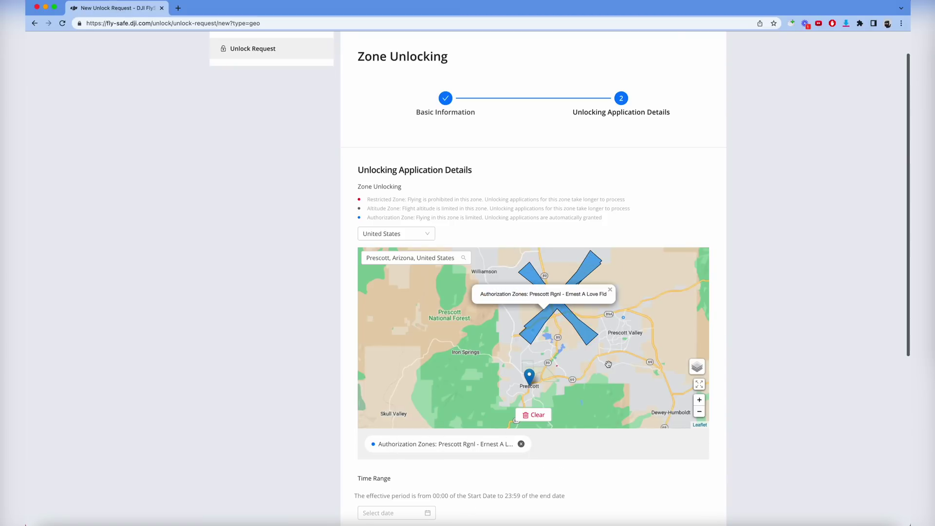
scroll(700, 344, down, 1)
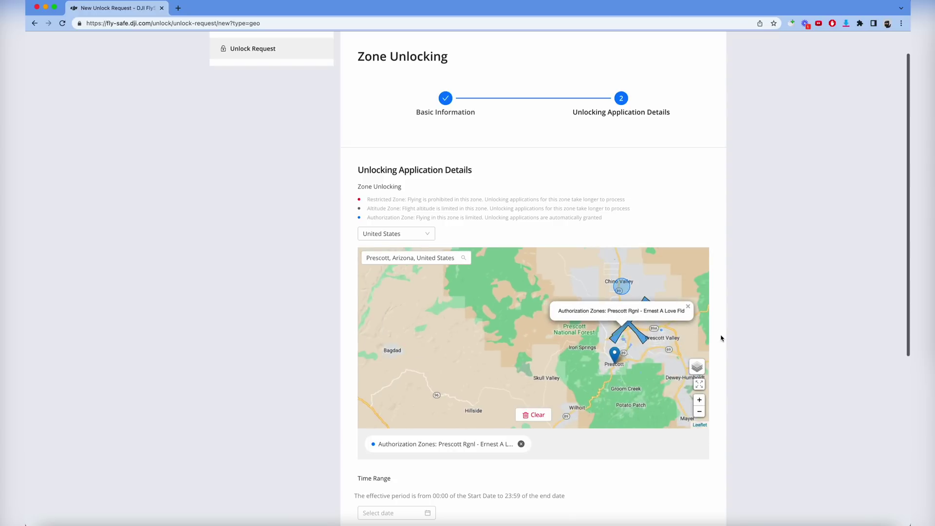
scroll(721, 338, down, 2)
scroll(721, 338, down, 3)
Step: Set the unlock start date to May 19, 2022, enter an unlocking reason, and submit the request
click(375, 330)
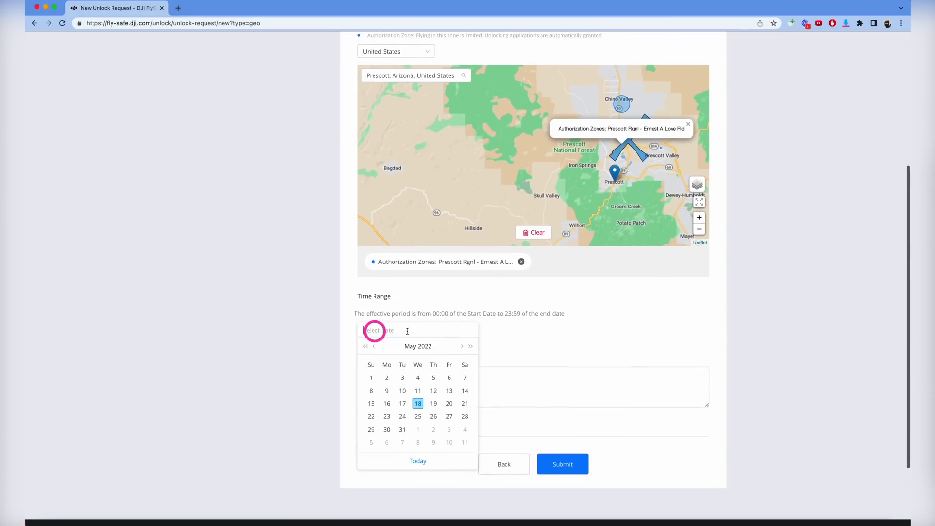
click(434, 404)
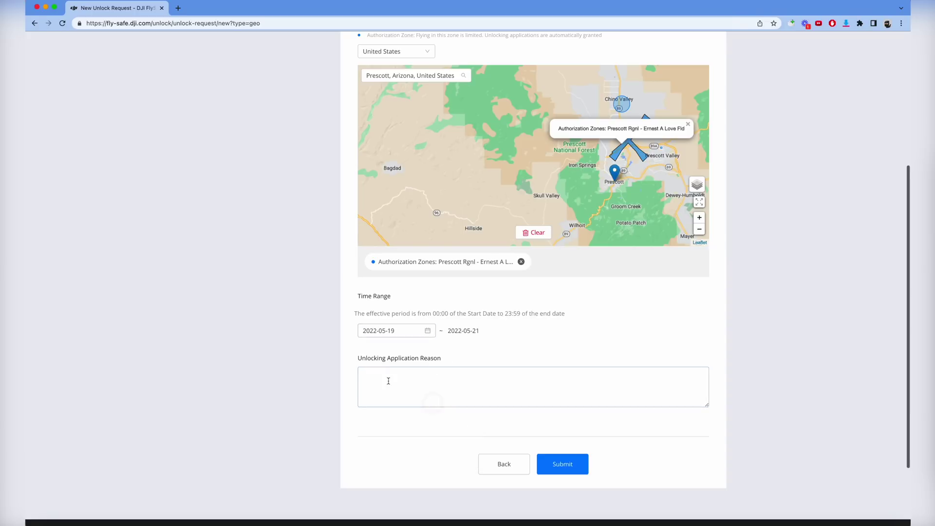
click(389, 381)
text(Want to fly at the airport.)
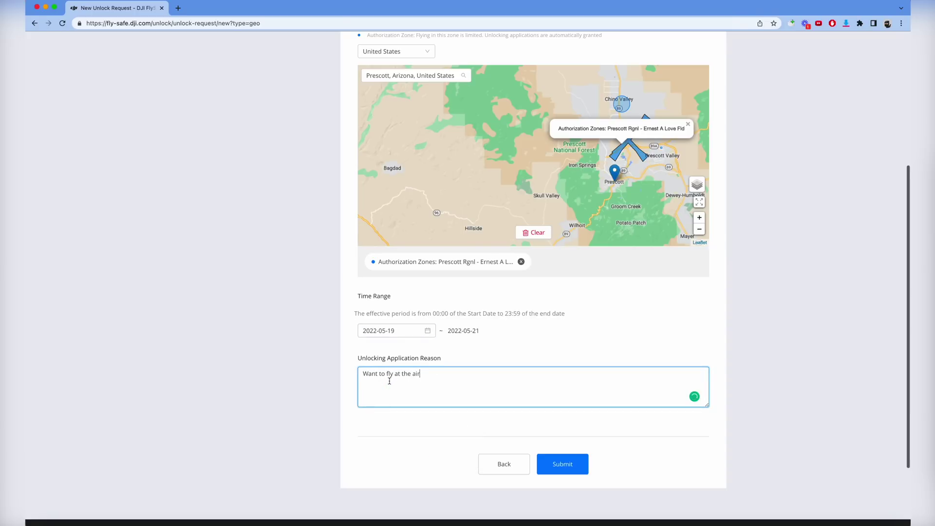
click(563, 466)
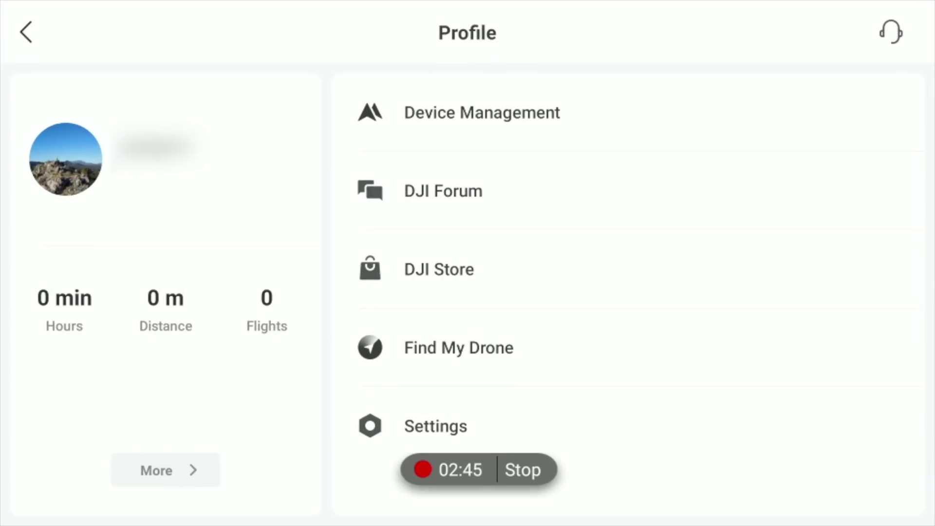
Step: In DJI Fly Settings, scroll down to Unlock GEO Zone and show the account's unlocking licenses
click(394, 424)
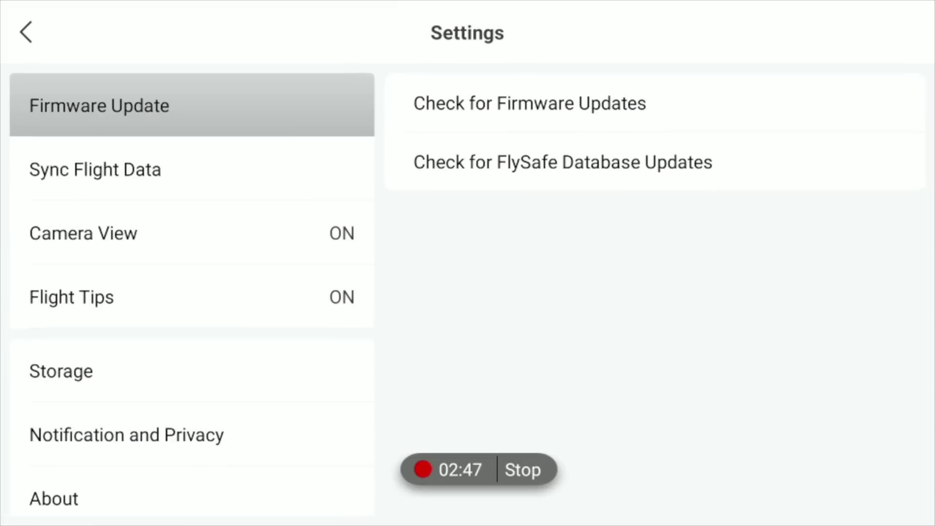
drag(276, 458, 331, 171)
drag(279, 393, 300, 290)
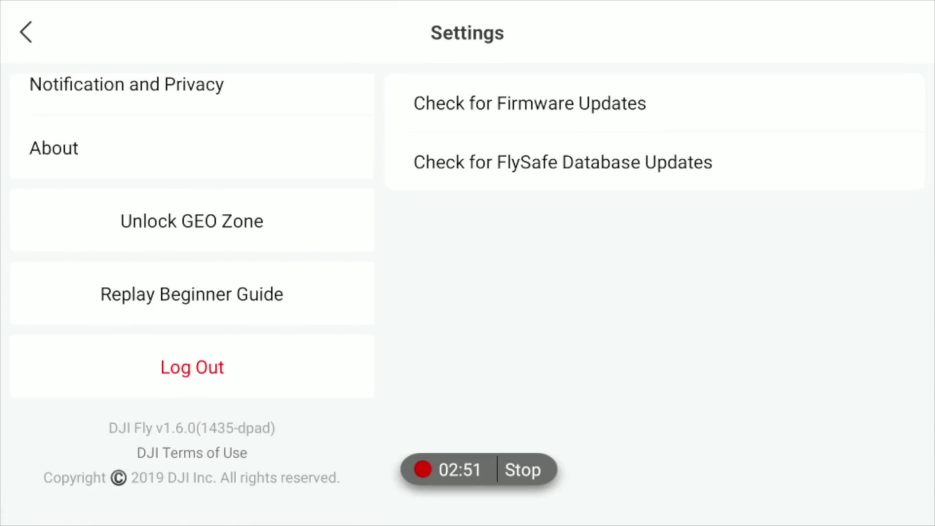
click(245, 221)
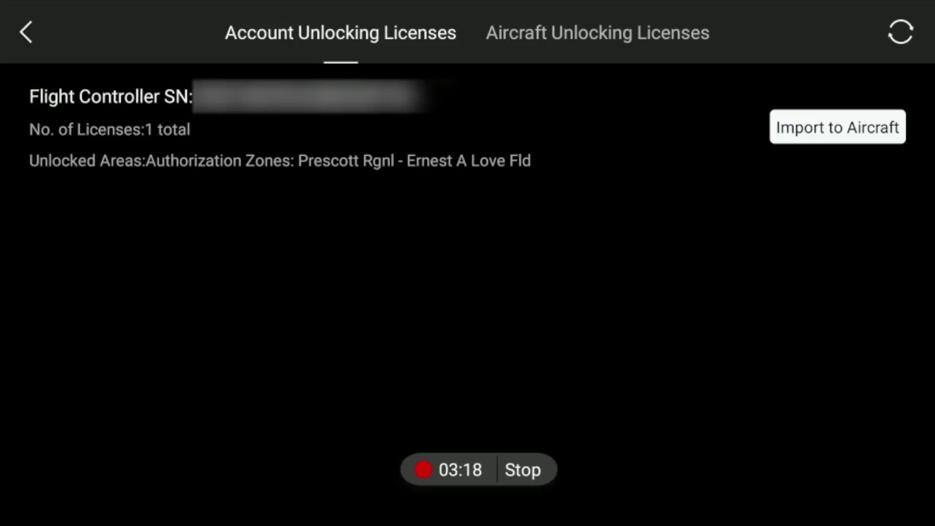
Step: Import the Prescott Rgnl - Ernest A Love Fld license to the aircraft and check the aircraft's licenses
click(829, 127)
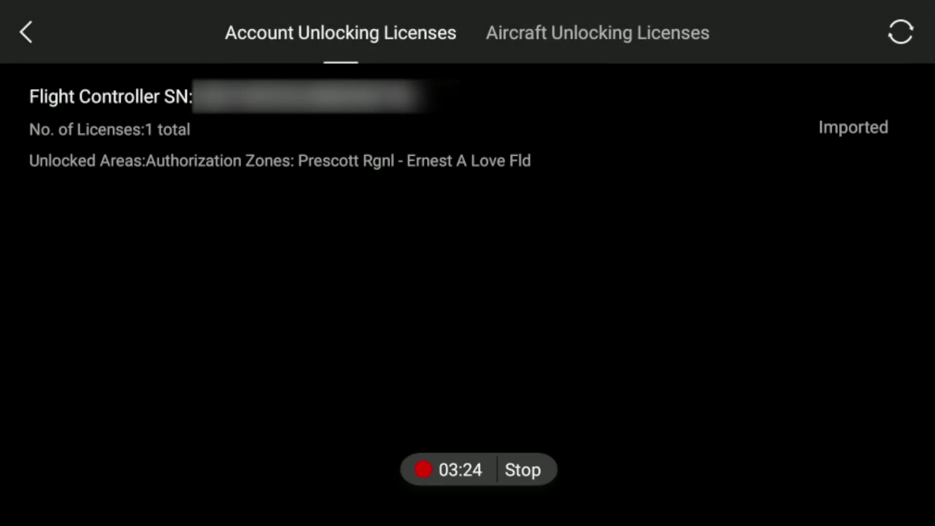
click(598, 32)
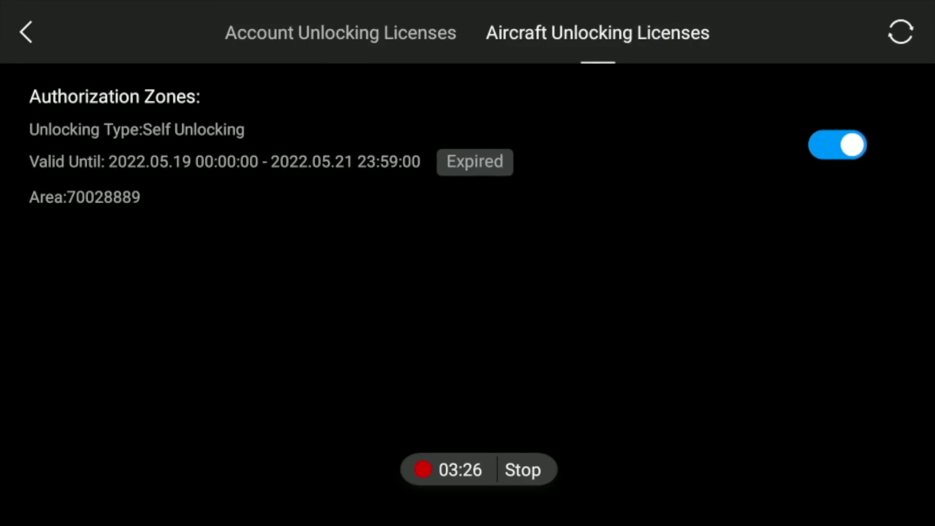